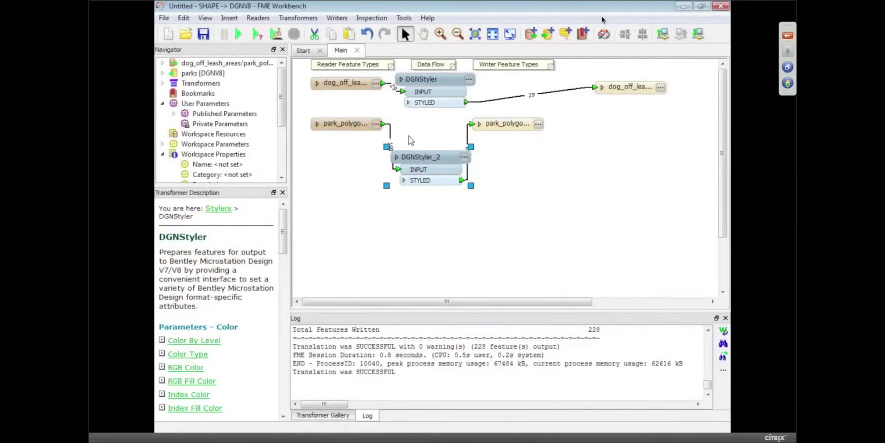
- Tidy the canvas and add a new writer in Autodesk AutoCAD DWG/DXF format
{"action": "left_click_drag", "start_coordinate": [429, 156], "coordinate": [436, 116]}
{"action": "left_click_drag", "start_coordinate": [503, 124], "coordinate": [635, 132]}
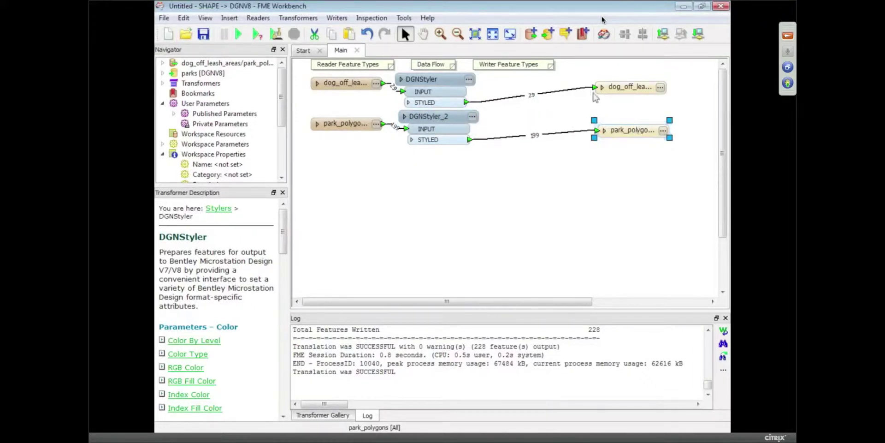
{"action": "left_click", "coordinate": [338, 19]}
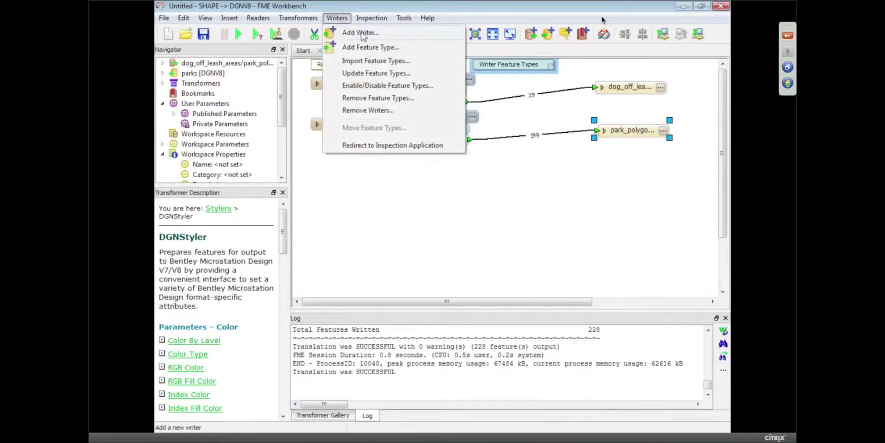
{"action": "left_click", "coordinate": [360, 33]}
{"action": "key", "text": "shift+Tab"}
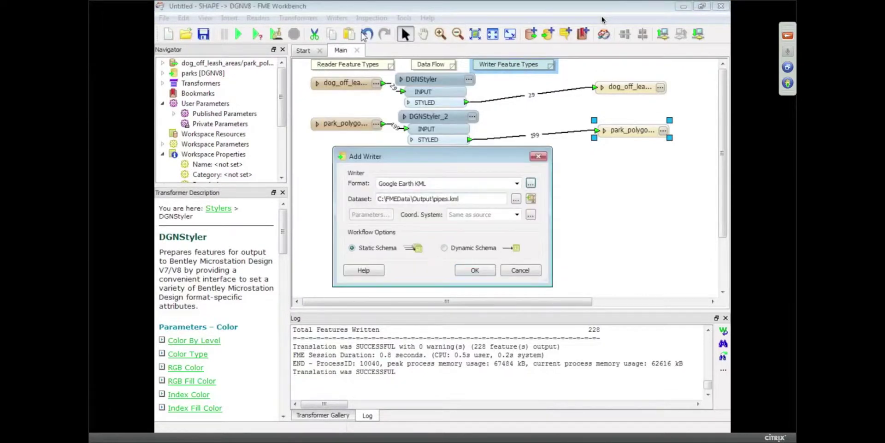
{"action": "type", "text": "dwg"}
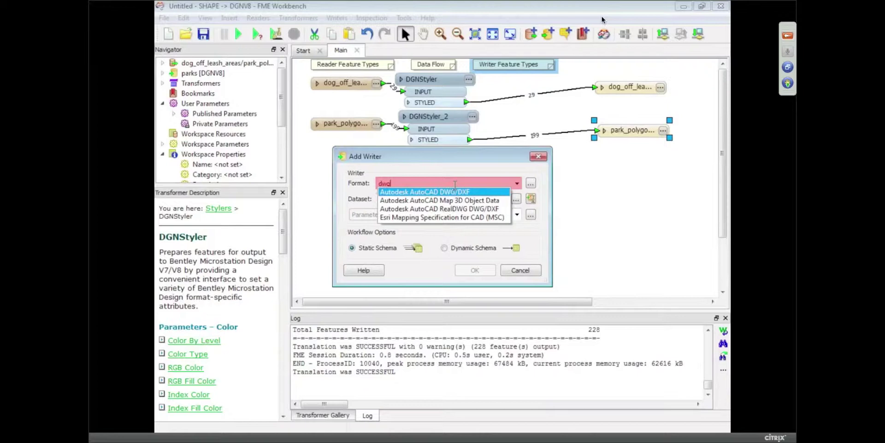
{"action": "key", "text": "BackSpace"}
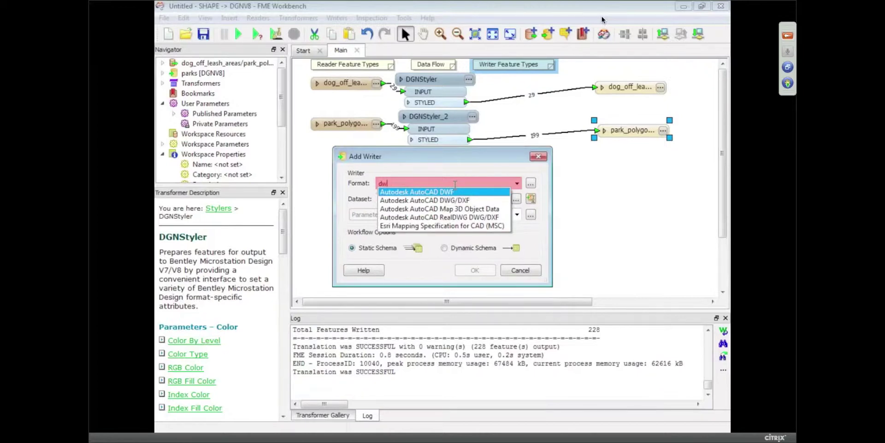
{"action": "type", "text": "g"}
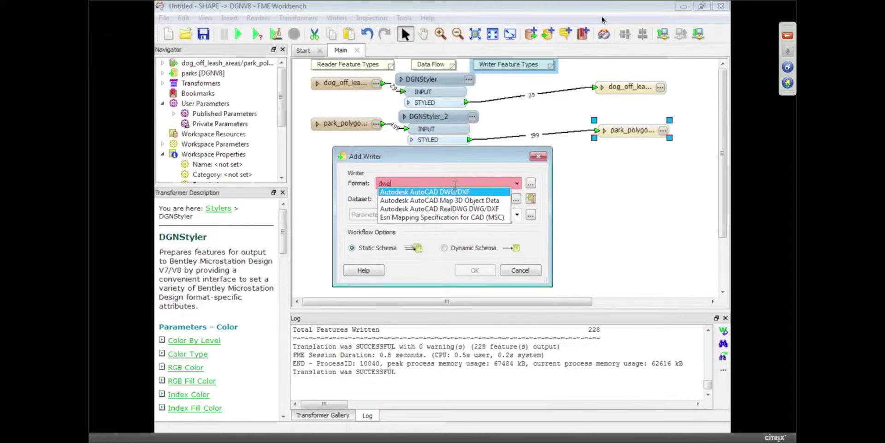
{"action": "key", "text": "Tab"}
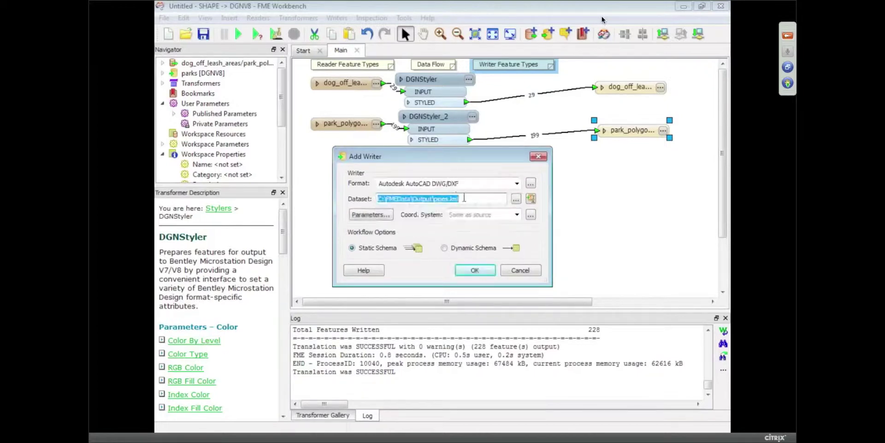
- Set the writer dataset to C:\FMEData\Output\parks.dwg
{"action": "left_click", "coordinate": [516, 198]}
{"action": "type", "text": "pa"}
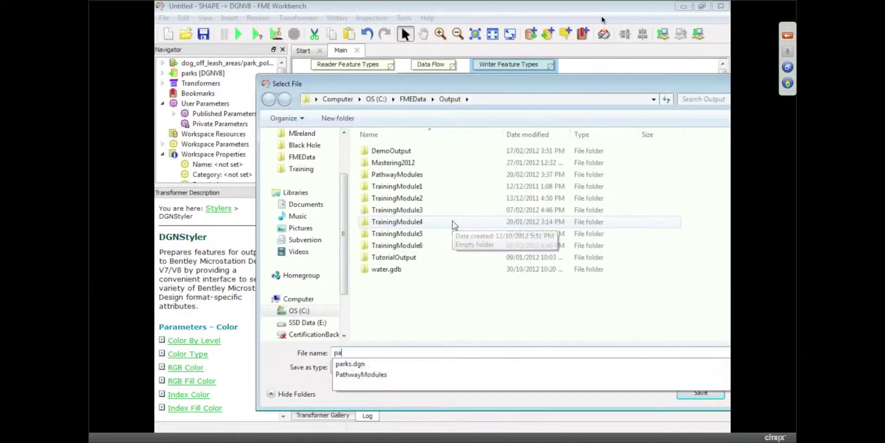
{"action": "type", "text": "rks.dwg"}
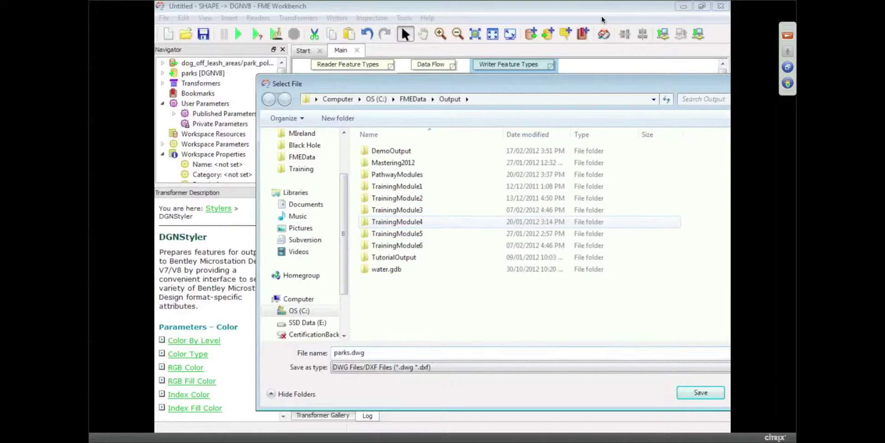
{"action": "left_click", "coordinate": [710, 395]}
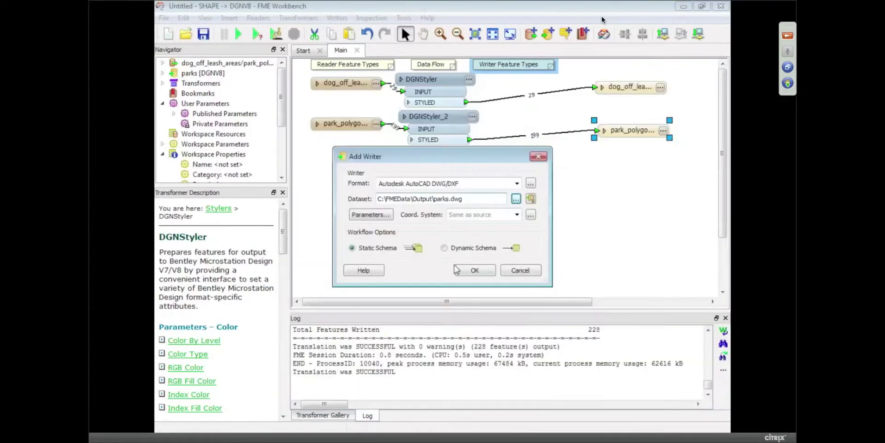
- Set the DWG writer template to CAD-GIS\ParksTemplate.dwg and keep AutoCAD version Release2010
{"action": "left_click", "coordinate": [371, 216]}
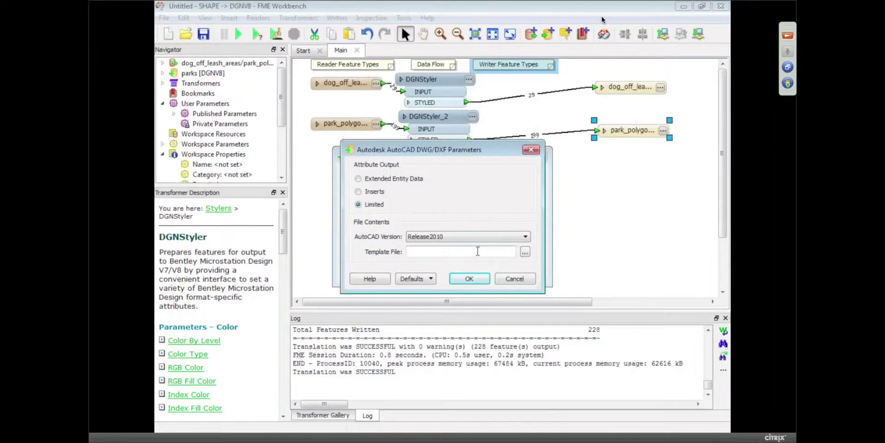
{"action": "left_click", "coordinate": [524, 253]}
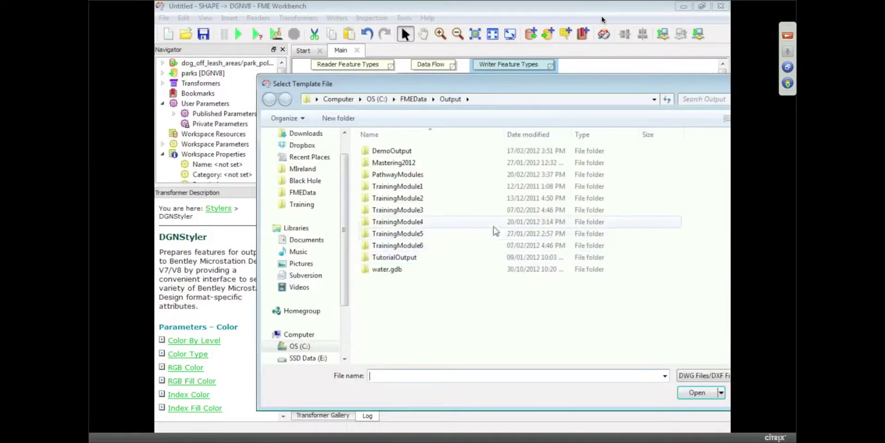
{"action": "left_click", "coordinate": [367, 99]}
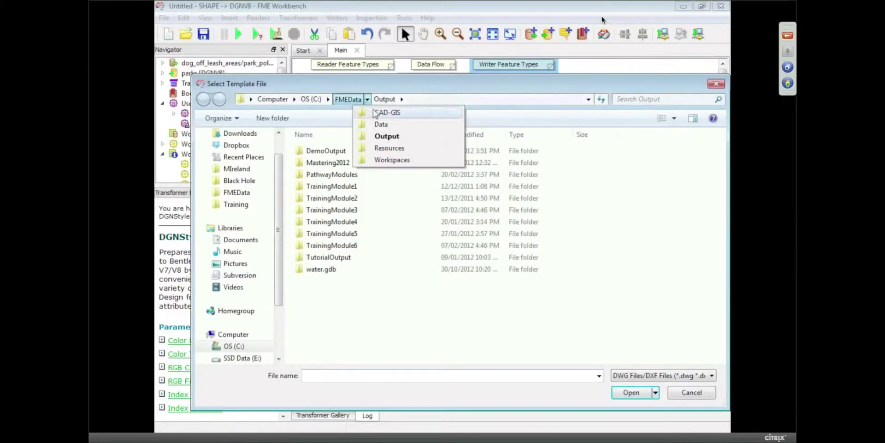
{"action": "left_click", "coordinate": [376, 112]}
{"action": "double_click", "coordinate": [343, 163]}
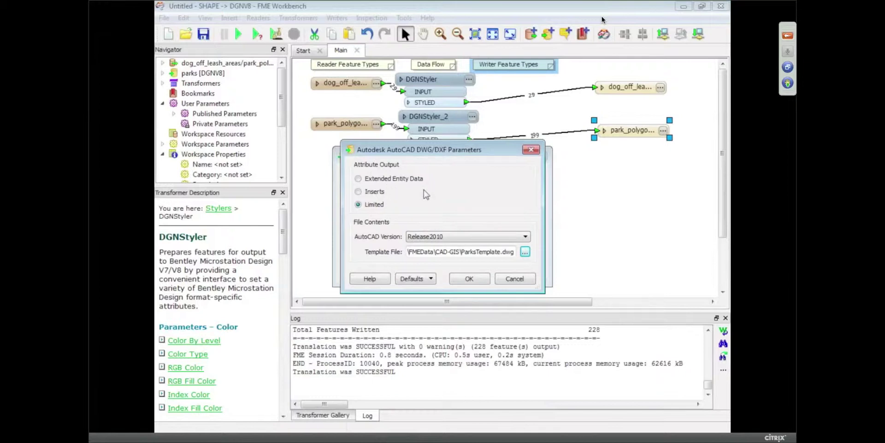
{"action": "left_click", "coordinate": [449, 236]}
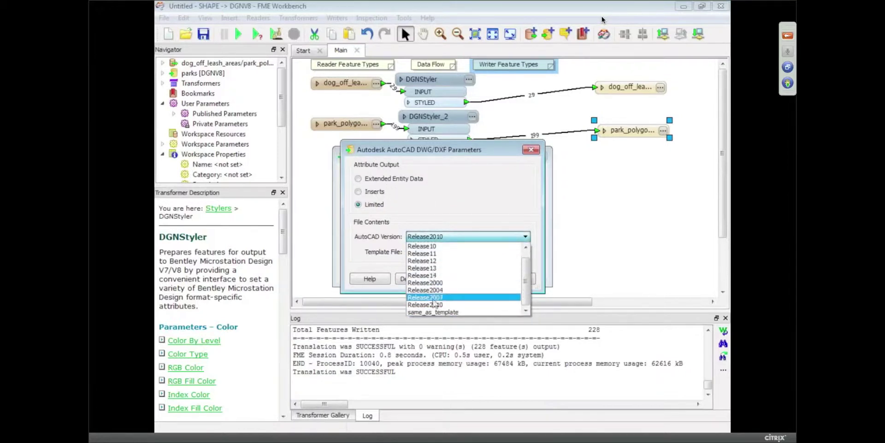
{"action": "scroll", "coordinate": [446, 272], "scroll_direction": "up", "scroll_amount": 1}
{"action": "scroll", "coordinate": [446, 272], "scroll_direction": "down", "scroll_amount": 1}
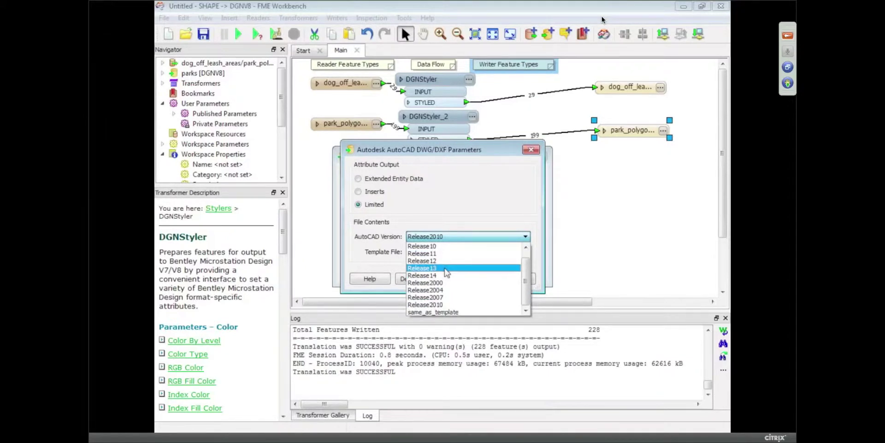
{"action": "left_click", "coordinate": [446, 305]}
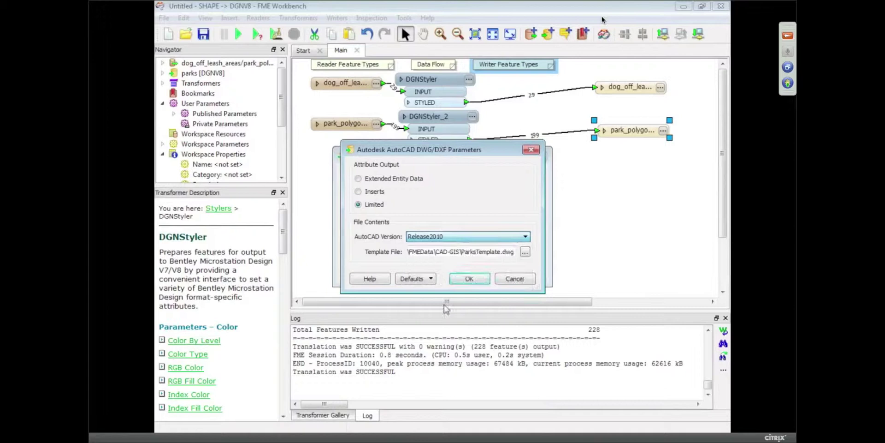
{"action": "left_click", "coordinate": [474, 279]}
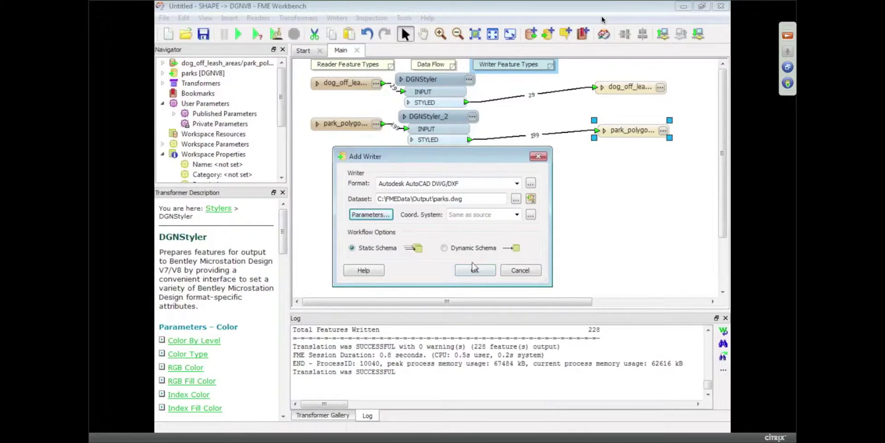
- Add the DWG writer without a feature type, then duplicate both existing writer feature types
{"action": "left_click", "coordinate": [474, 269]}
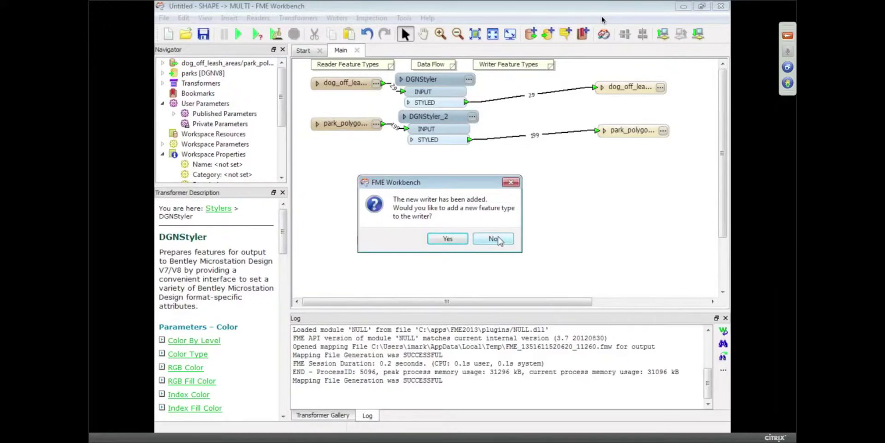
{"action": "left_click", "coordinate": [498, 239]}
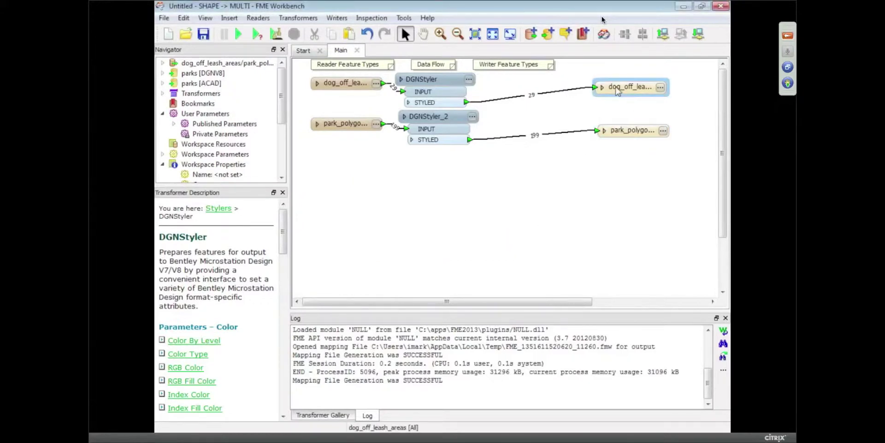
{"action": "left_click_drag", "start_coordinate": [580, 69], "coordinate": [709, 182]}
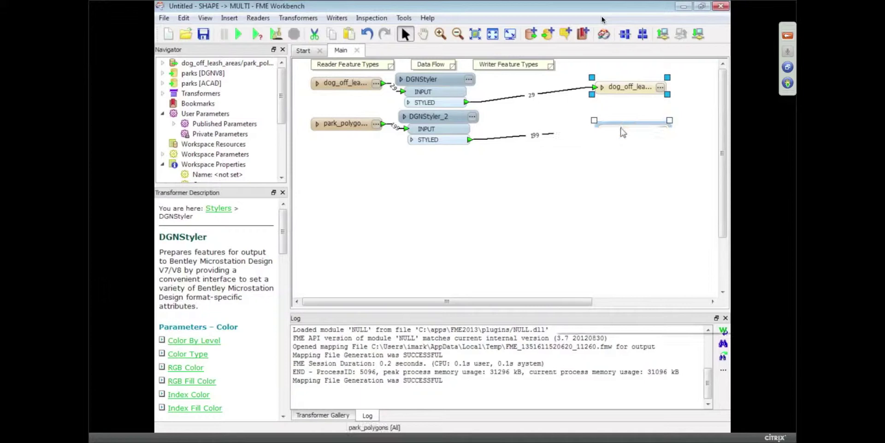
{"action": "right_click", "coordinate": [599, 127]}
{"action": "left_click", "coordinate": [575, 181]}
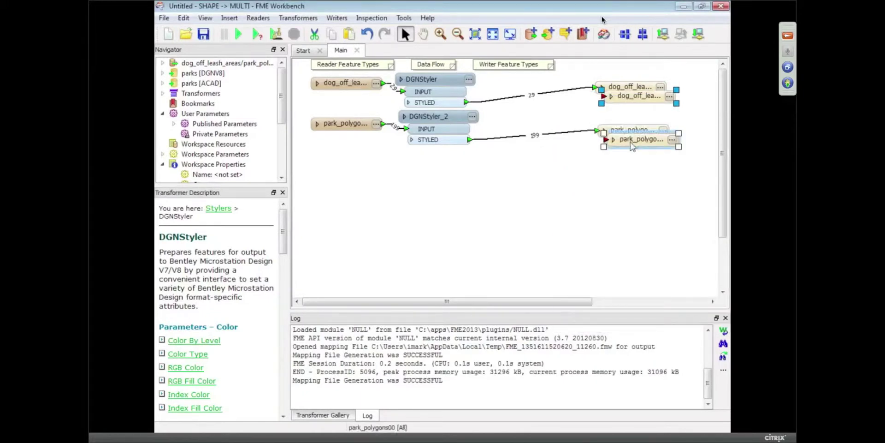
- Place the copies below the original writers and shift both DGNStylers to the right
{"action": "left_click_drag", "start_coordinate": [632, 145], "coordinate": [626, 231]}
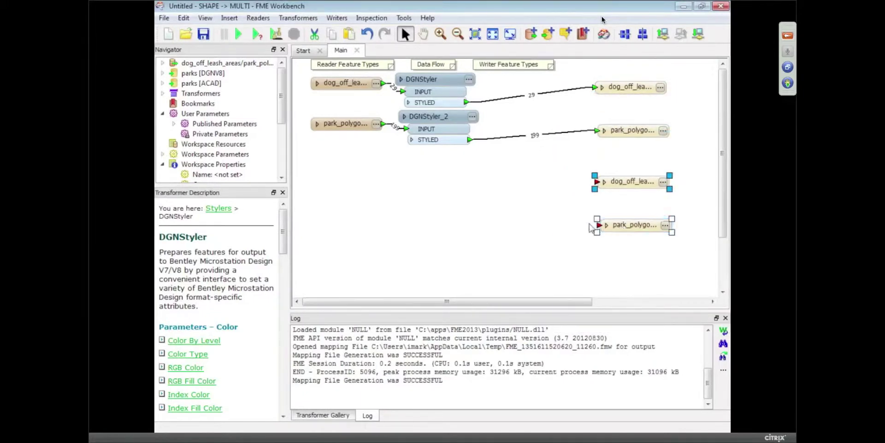
{"action": "left_click_drag", "start_coordinate": [381, 155], "coordinate": [498, 60]}
{"action": "left_click_drag", "start_coordinate": [444, 81], "coordinate": [552, 82]}
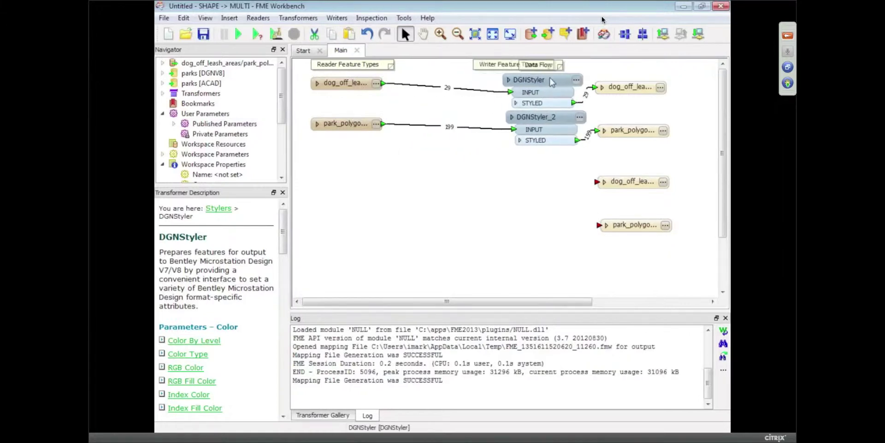
- Add a DWGStyler between dog_off_leash_areas and the lower dog off-leash writer
{"action": "left_click", "coordinate": [525, 184]}
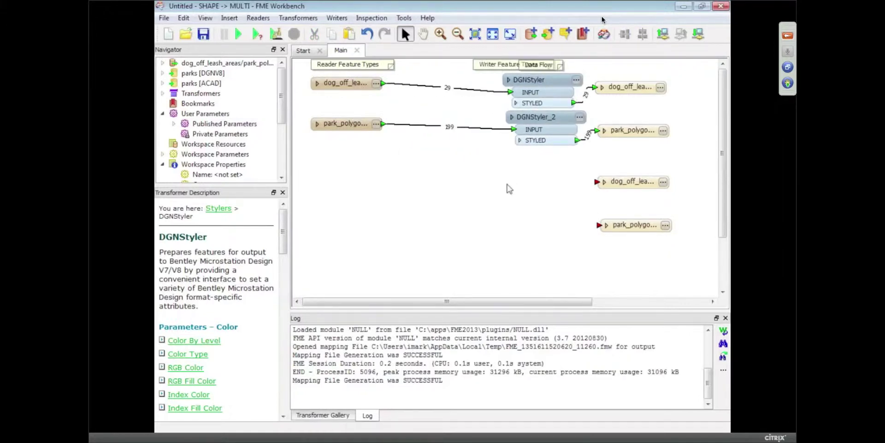
{"action": "type", "text": "dwg"}
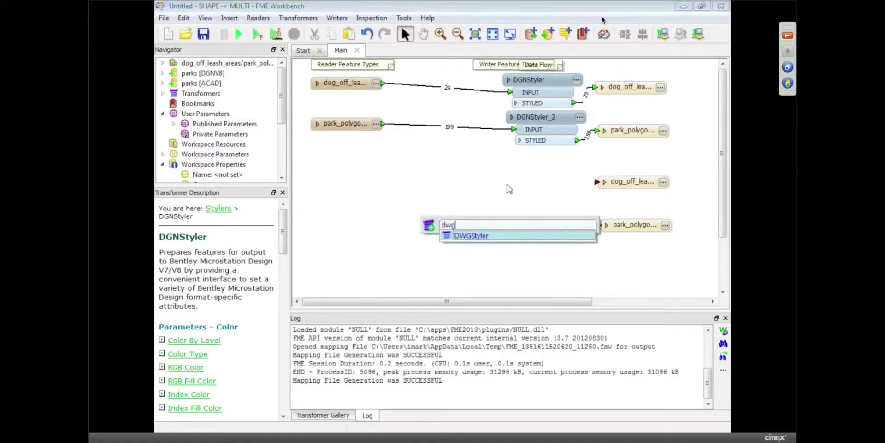
{"action": "key", "text": "Return"}
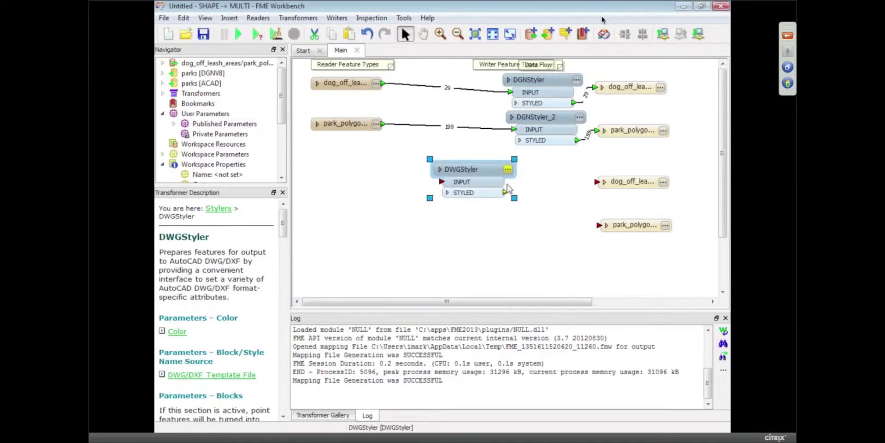
{"action": "left_click_drag", "start_coordinate": [384, 83], "coordinate": [441, 182]}
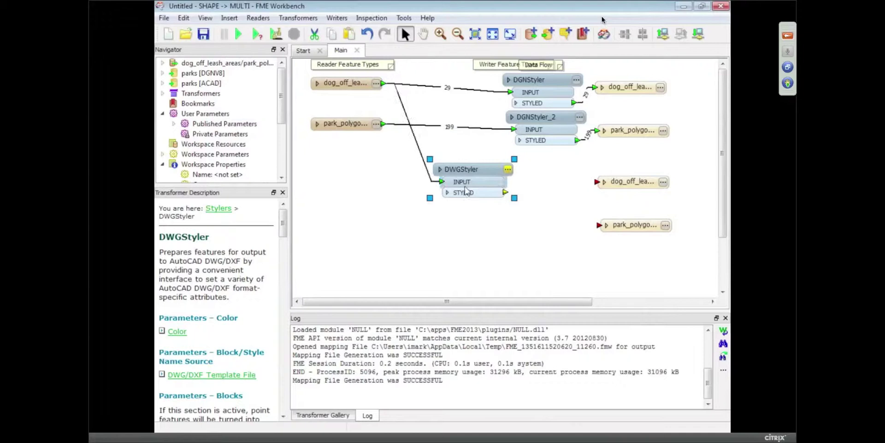
{"action": "left_click_drag", "start_coordinate": [506, 193], "coordinate": [599, 190]}
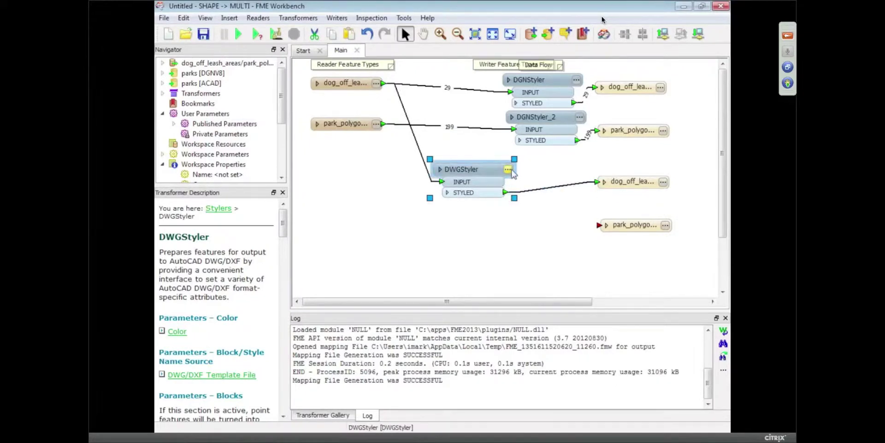
- Set the DWGStyler template to ParksTemplate.dwg and block name to DoggyPark
{"action": "left_click", "coordinate": [508, 169]}
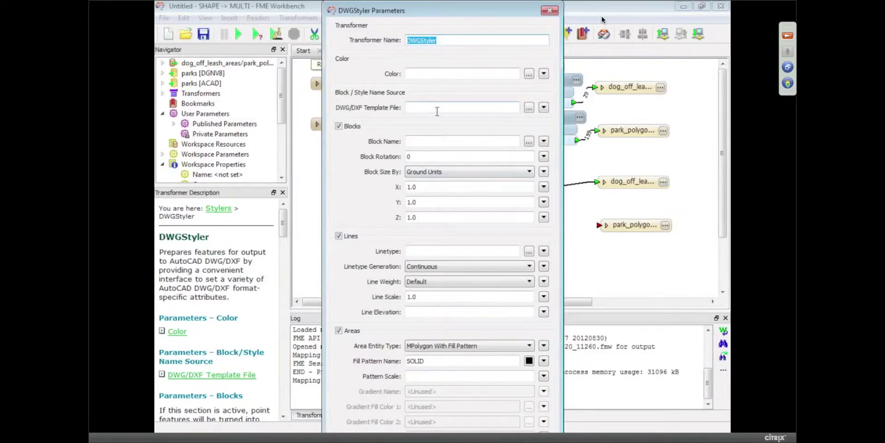
{"action": "left_click", "coordinate": [528, 109]}
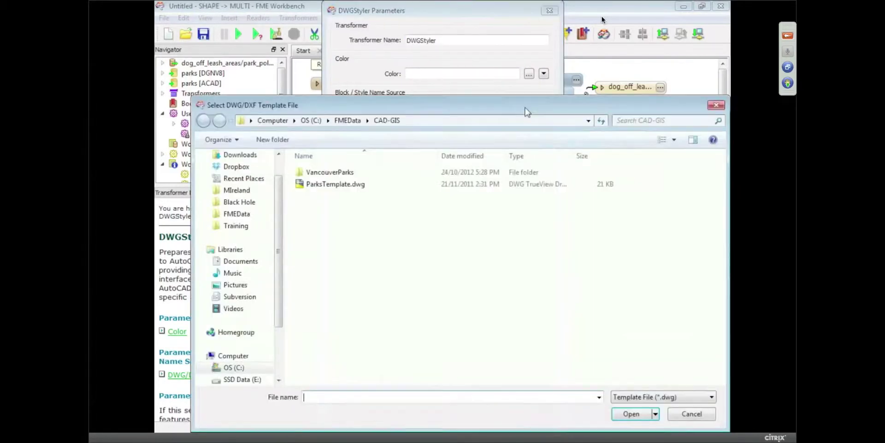
{"action": "double_click", "coordinate": [336, 184]}
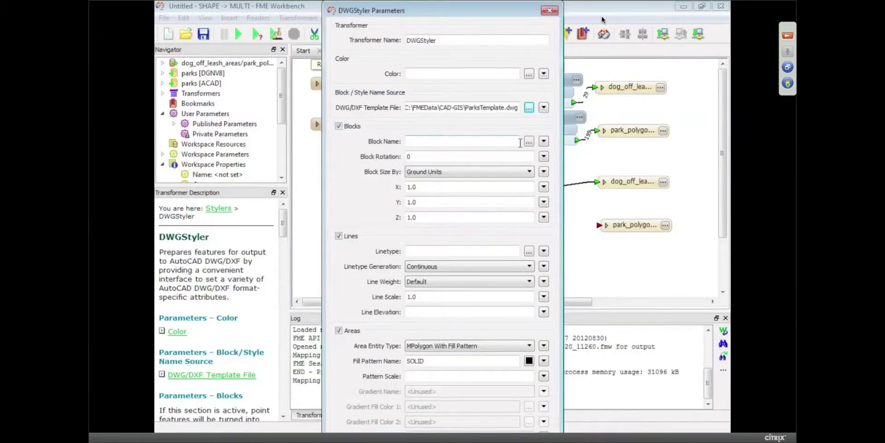
{"action": "left_click", "coordinate": [529, 142]}
{"action": "left_click", "coordinate": [392, 259]}
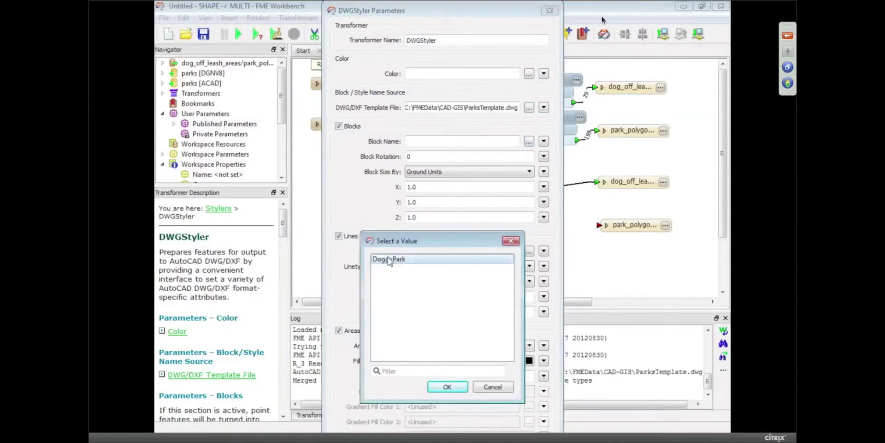
{"action": "left_click", "coordinate": [448, 386]}
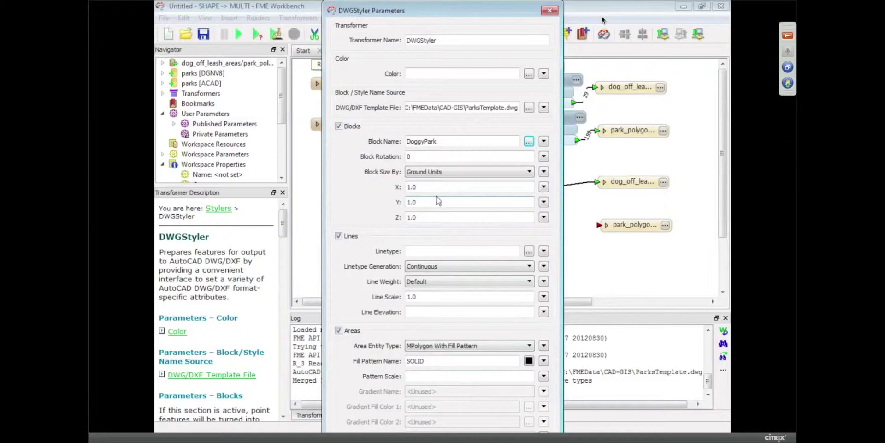
- Size the DoggyPark block 50 by 50 in Ground Units
{"action": "double_click", "coordinate": [429, 188]}
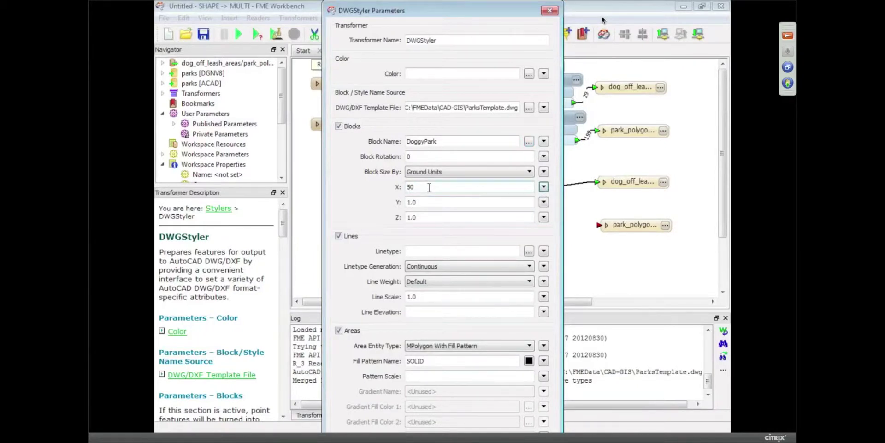
{"action": "key", "text": "Tab"}
{"action": "type", "text": "50"}
{"action": "left_click", "coordinate": [428, 175]}
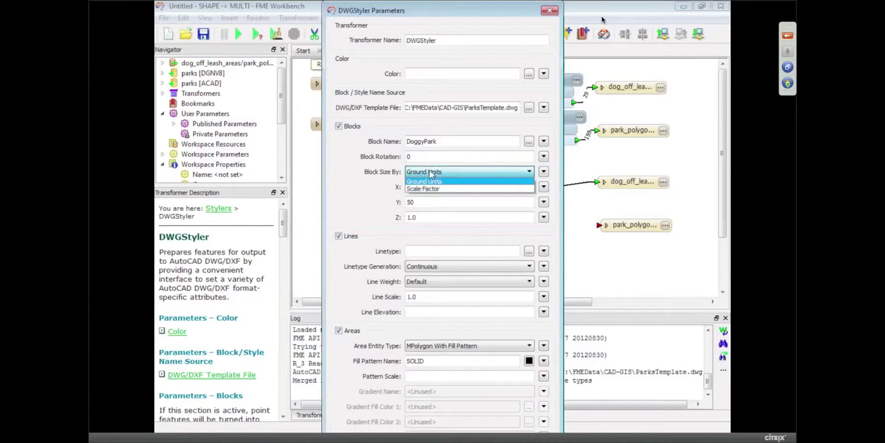
{"action": "left_click", "coordinate": [421, 173]}
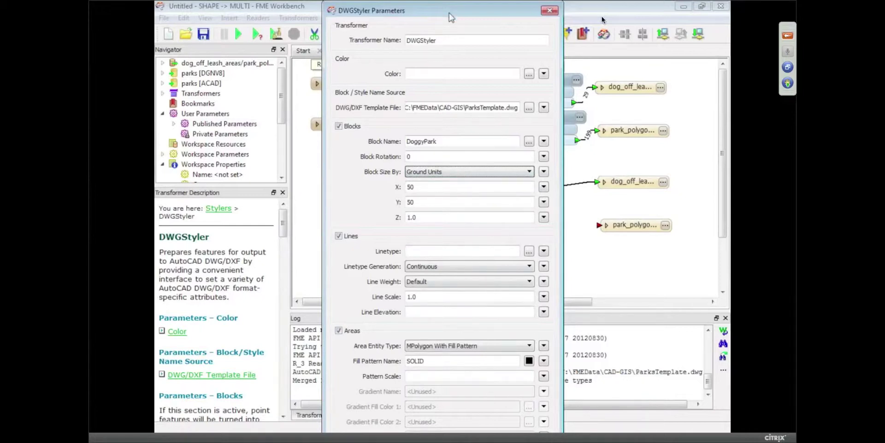
{"action": "left_click_drag", "start_coordinate": [452, 12], "coordinate": [452, 18]}
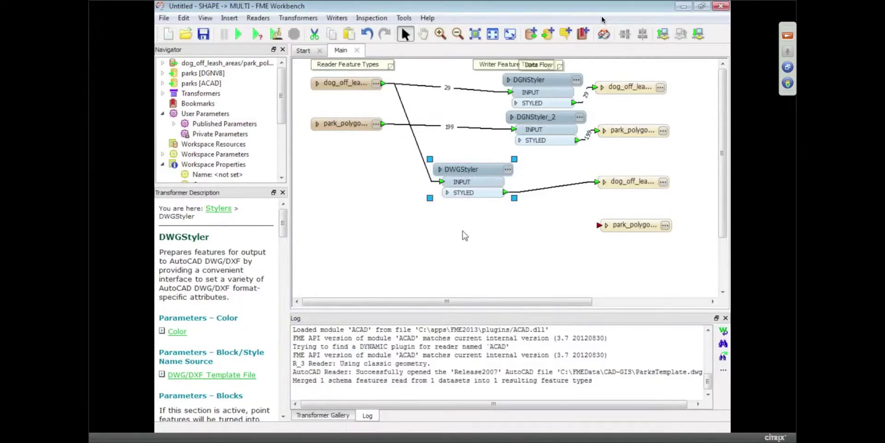
- Add a second DWGStyler fed by the park_polygons reader
{"action": "left_click", "coordinate": [464, 236]}
{"action": "type", "text": "dwg"}
{"action": "double_click", "coordinate": [464, 234]}
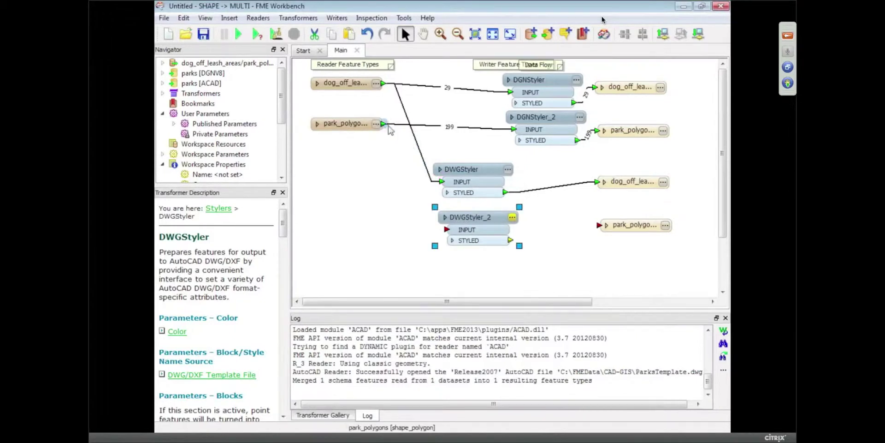
{"action": "left_click_drag", "start_coordinate": [387, 129], "coordinate": [446, 229]}
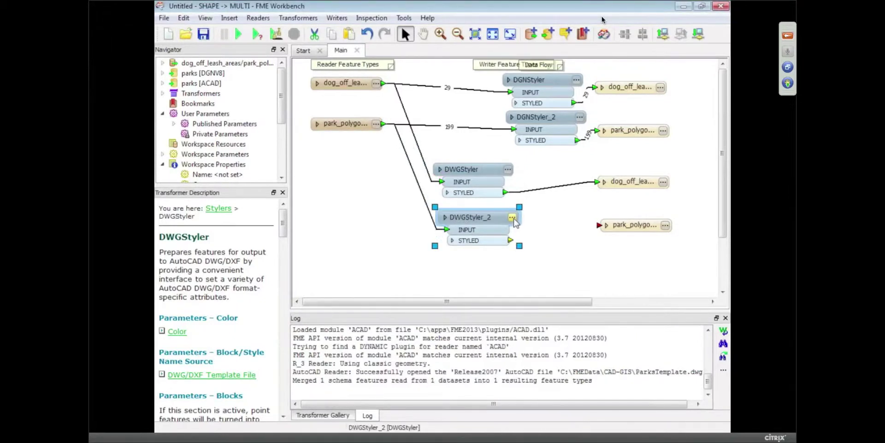
- Colour DWGStyler_2 green and connect its output to the lower park_polygons writer
{"action": "left_click", "coordinate": [512, 216]}
{"action": "left_click", "coordinate": [530, 75]}
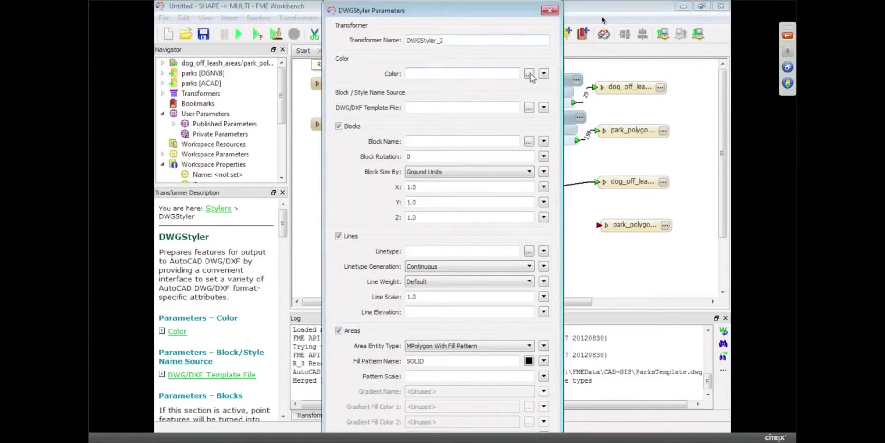
{"action": "left_click", "coordinate": [408, 257]}
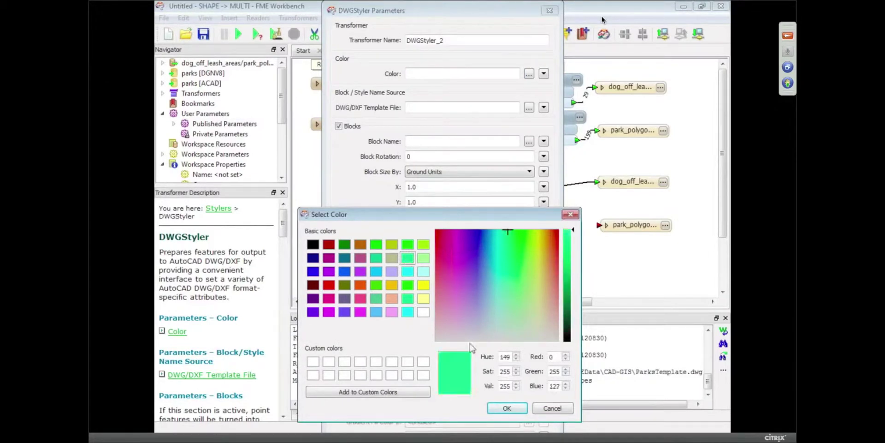
{"action": "left_click", "coordinate": [507, 408]}
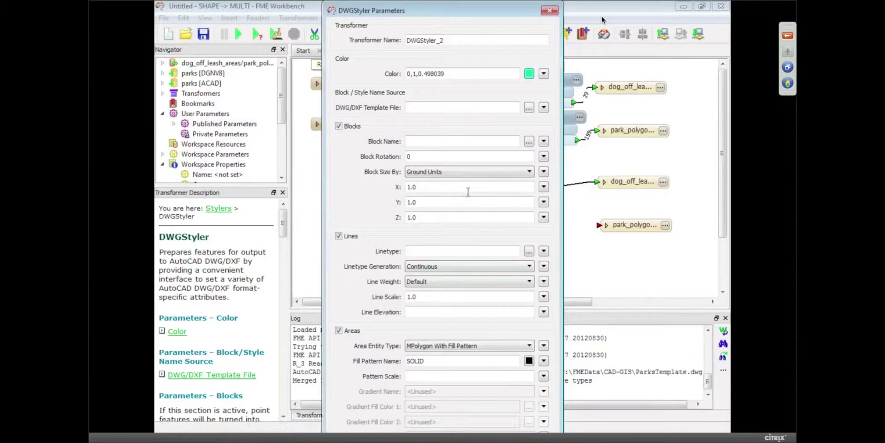
{"action": "key", "text": "space"}
{"action": "key", "text": "Return"}
{"action": "key", "text": "space"}
{"action": "key", "text": "Return"}
{"action": "left_click_drag", "start_coordinate": [454, 4], "coordinate": [461, 76]}
{"action": "left_click_drag", "start_coordinate": [459, 20], "coordinate": [460, 4]}
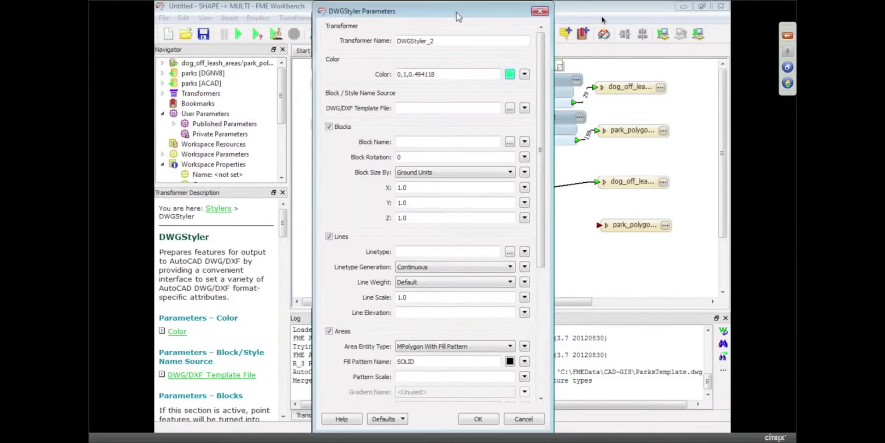
{"action": "left_click", "coordinate": [480, 418]}
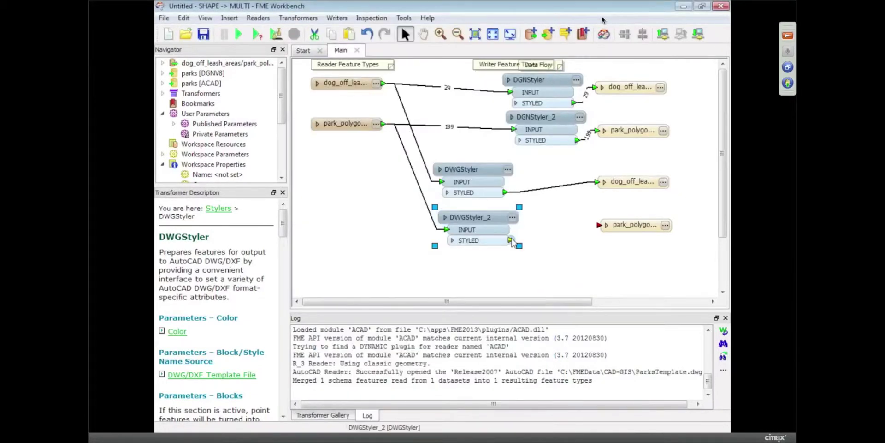
{"action": "left_click", "coordinate": [543, 263]}
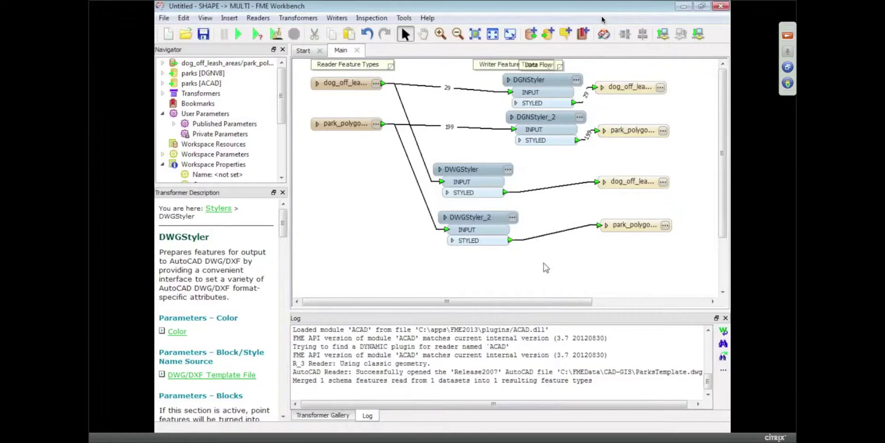
- Run the translation, then assign dog_off_leash_areas00 to the parks [ACAD] writer
{"action": "key", "text": "F5"}
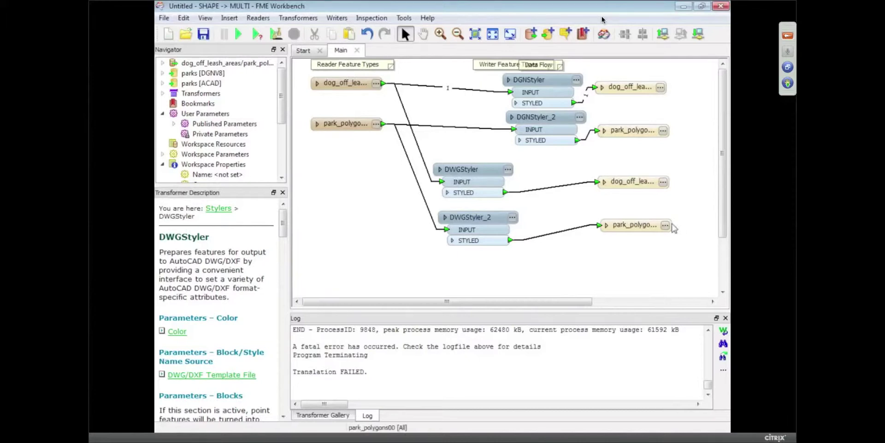
{"action": "left_click", "coordinate": [662, 182]}
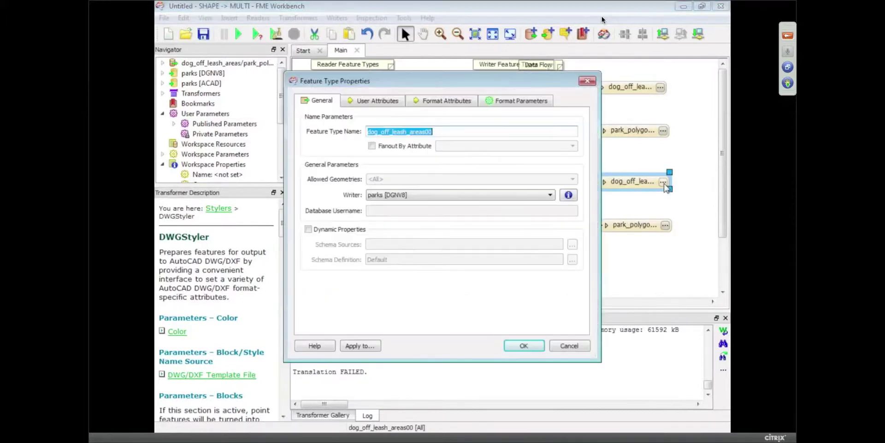
{"action": "left_click", "coordinate": [428, 195]}
{"action": "left_click", "coordinate": [406, 212]}
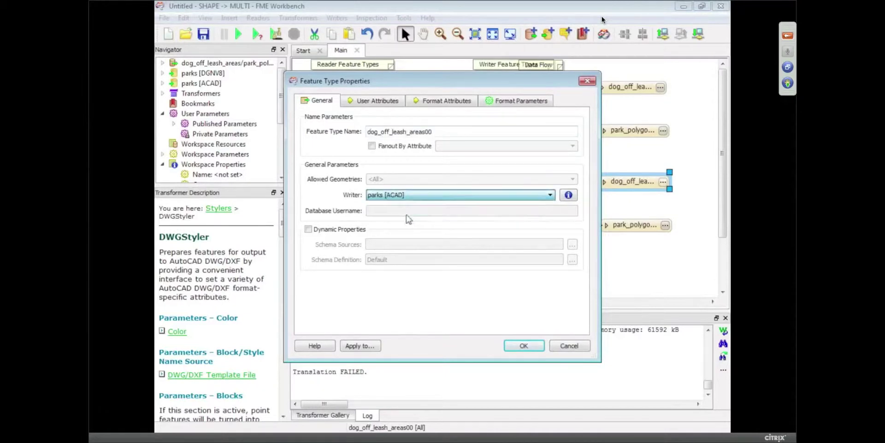
{"action": "left_click", "coordinate": [523, 346]}
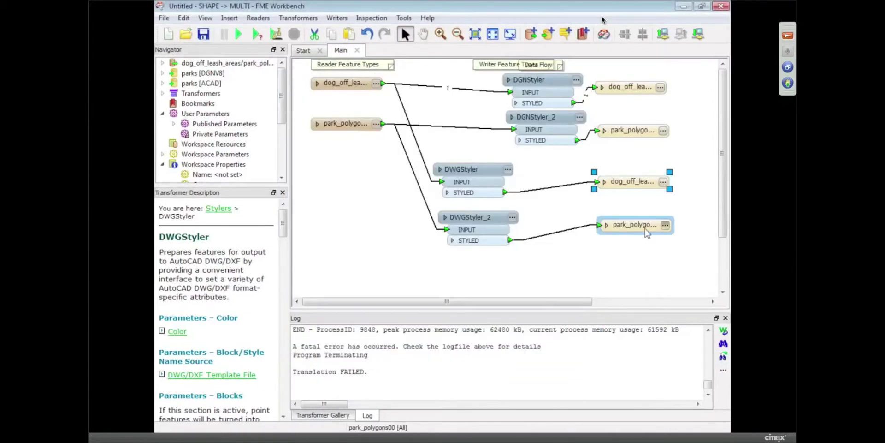
- Assign park_polygons00 to parks [ACAD] too, then close parks.dgn in MicroStation
{"action": "left_click", "coordinate": [665, 225]}
{"action": "left_click", "coordinate": [437, 195]}
{"action": "left_click", "coordinate": [429, 211]}
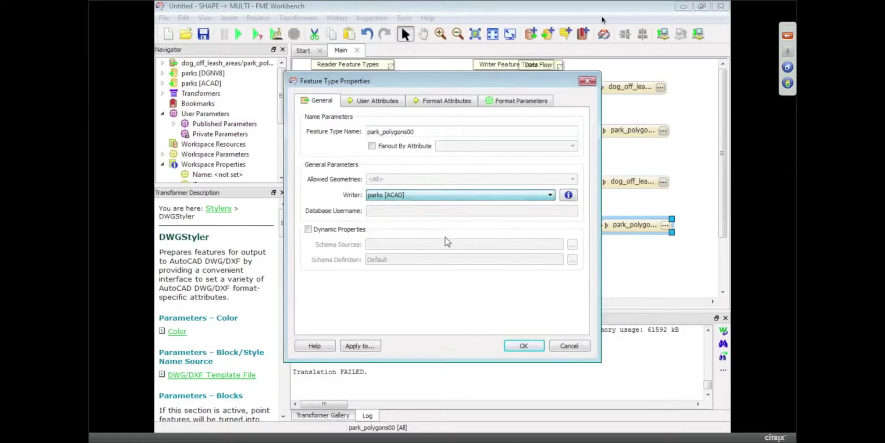
{"action": "left_click", "coordinate": [524, 346]}
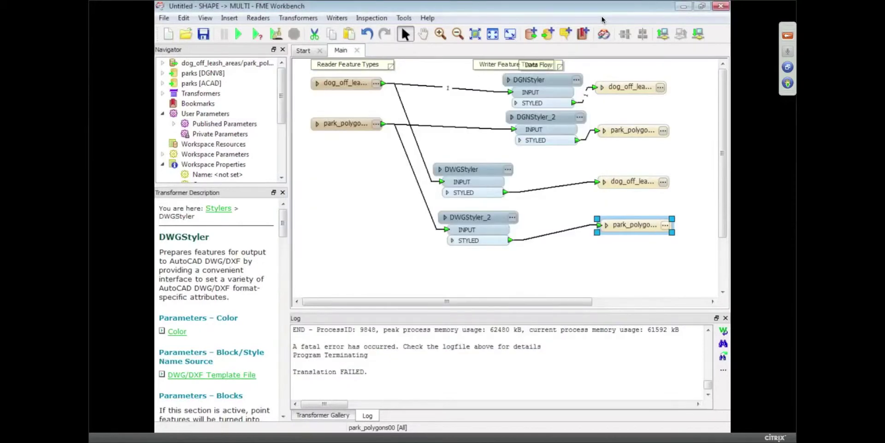
{"action": "key", "text": "alt+Tab"}
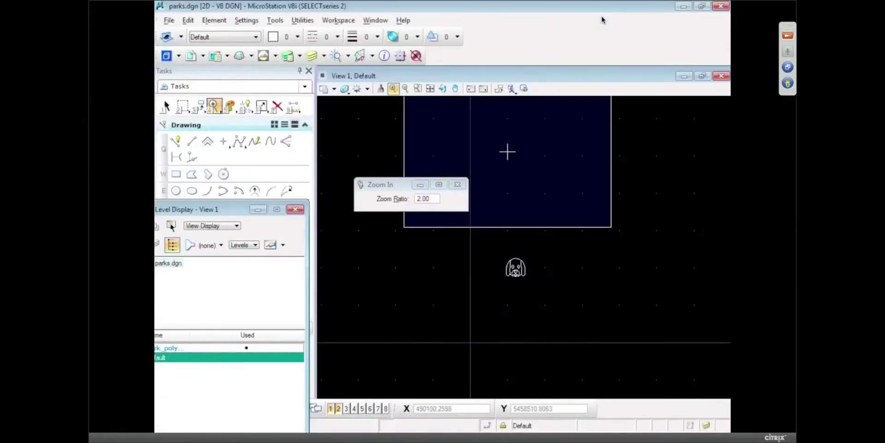
{"action": "key", "text": "ctrl+w"}
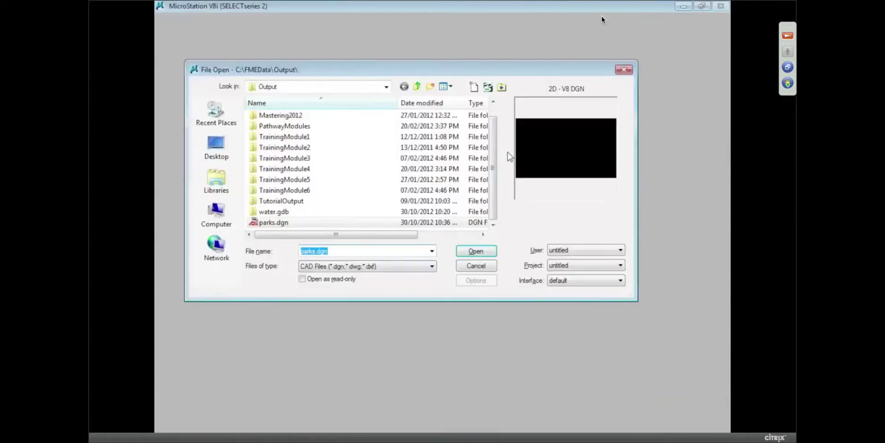
- Dismiss the MicroStation file prompt and run the FME workspace translation
{"action": "left_click", "coordinate": [475, 267]}
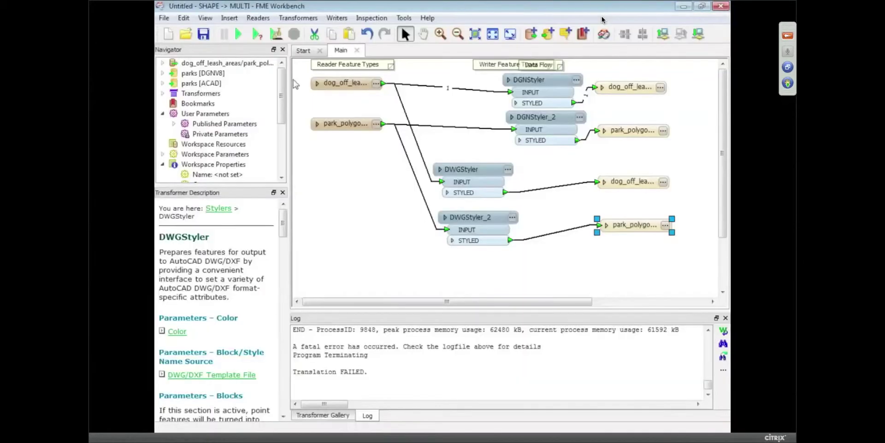
{"action": "left_click", "coordinate": [239, 33]}
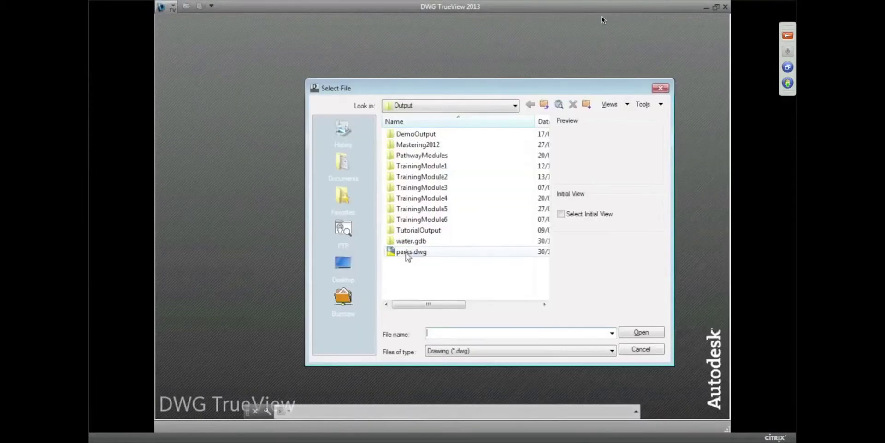
- Open parks.dwg from the Output folder, continuing past the non-Autodesk DWG warning
{"action": "double_click", "coordinate": [405, 252]}
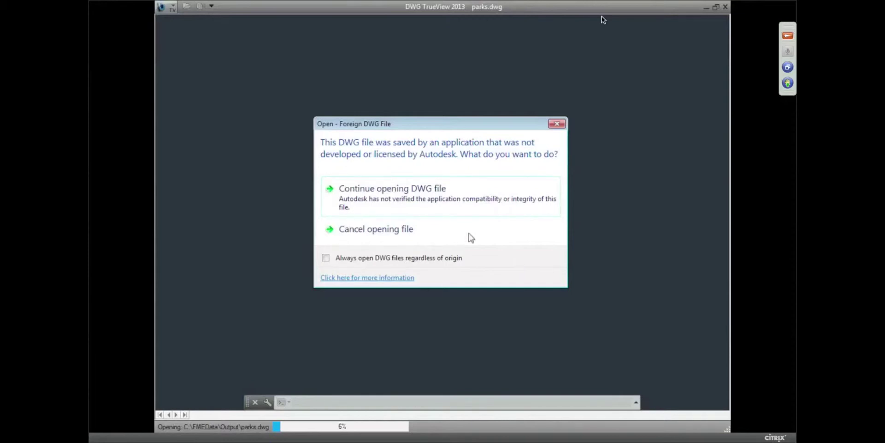
{"action": "left_click", "coordinate": [379, 193]}
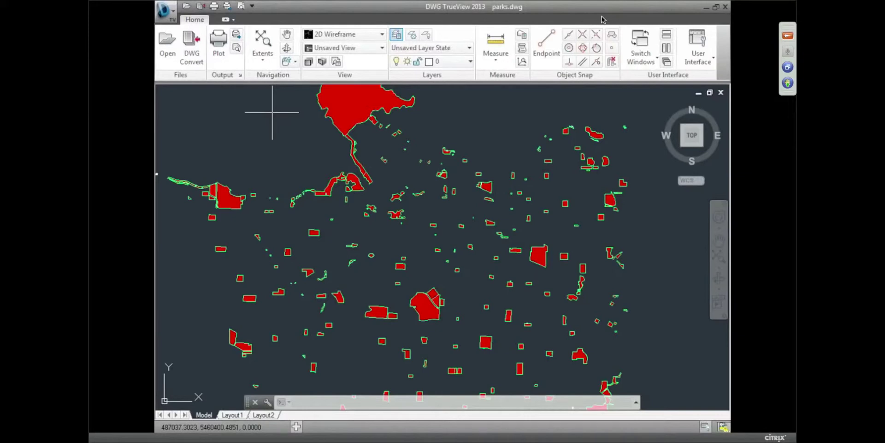
- Zoom Window around a small cluster of red park polygons
{"action": "left_click", "coordinate": [262, 63]}
{"action": "left_click", "coordinate": [256, 103]}
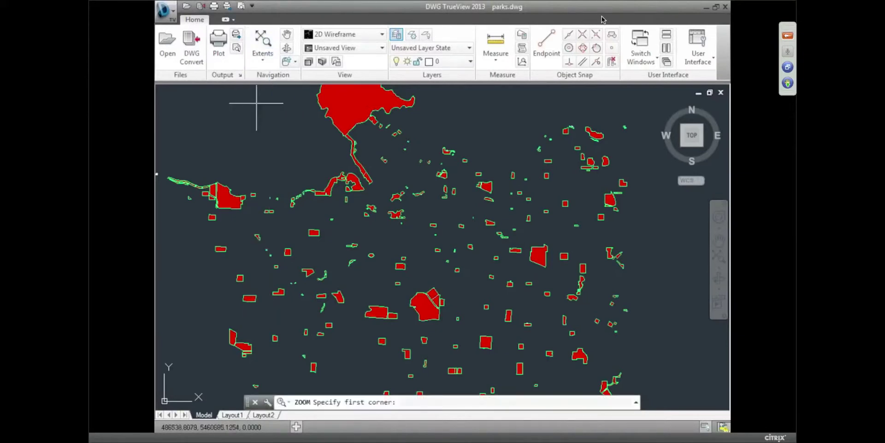
{"action": "left_click", "coordinate": [332, 169]}
{"action": "left_click", "coordinate": [419, 238]}
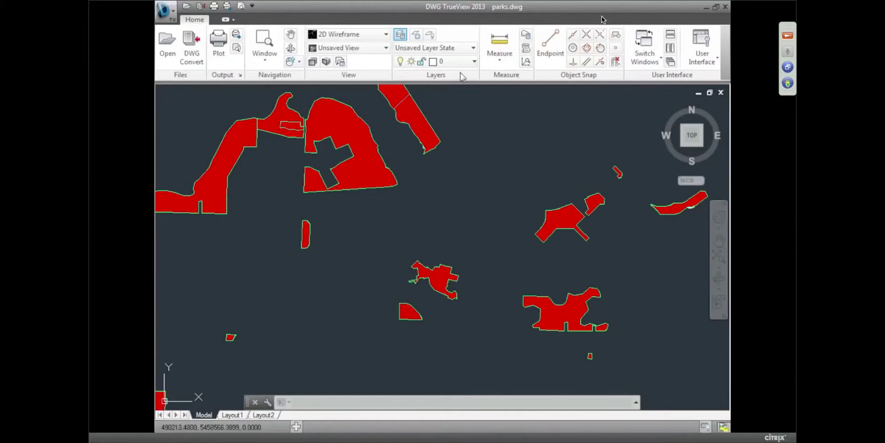
- Start the layer freeze (LAYFRZ) command from the toolbar
{"action": "left_click", "coordinate": [399, 36]}
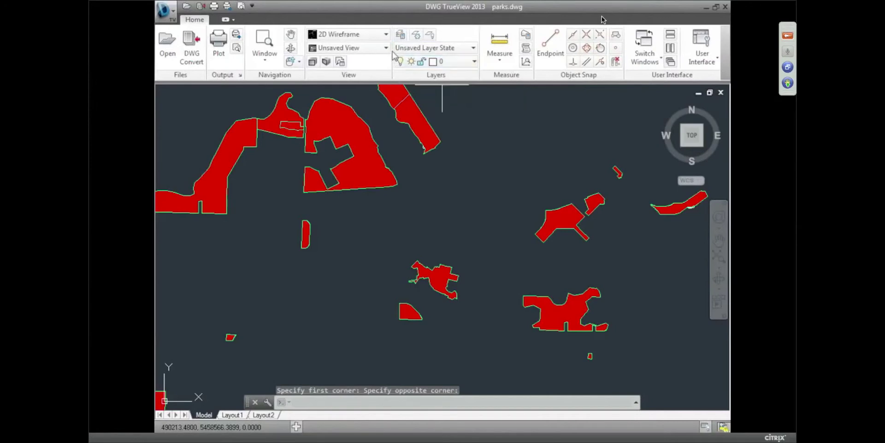
{"action": "left_click", "coordinate": [417, 36]}
{"action": "left_click", "coordinate": [417, 36]}
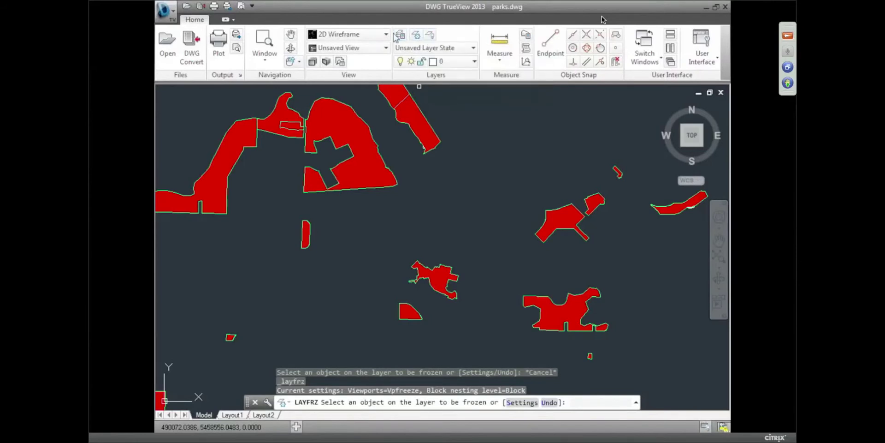
- Cancel the layer freeze and turn off the park_polygons00 layer
{"action": "key", "text": "Escape"}
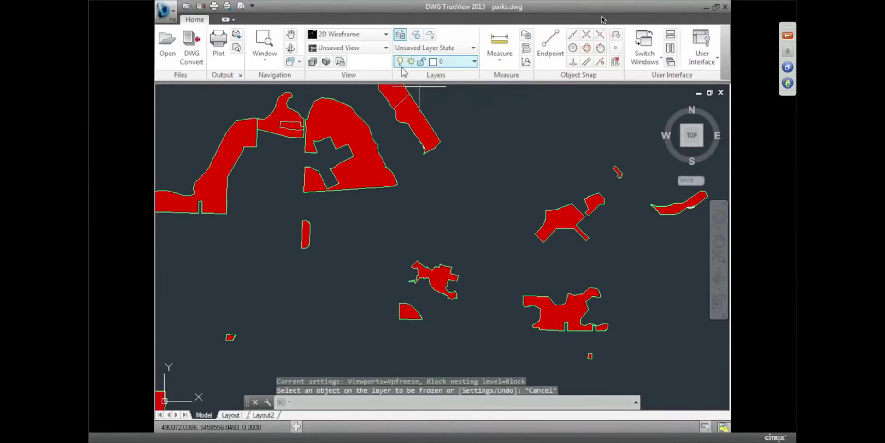
{"action": "left_click", "coordinate": [405, 61]}
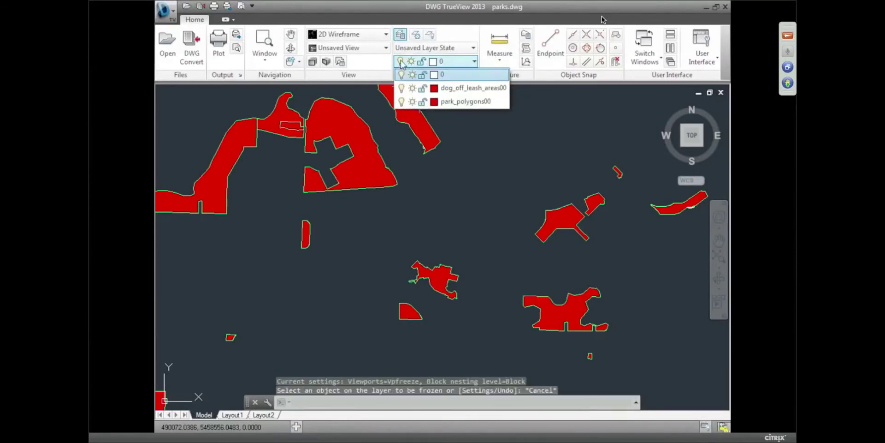
{"action": "left_click", "coordinate": [401, 102]}
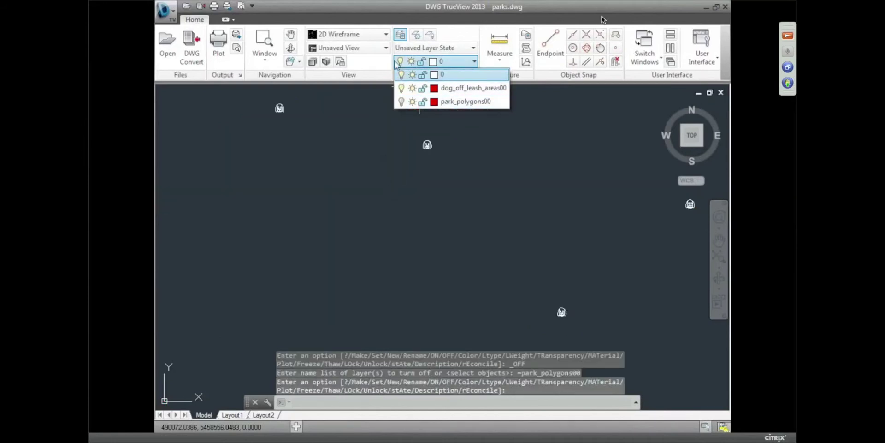
{"action": "left_click", "coordinate": [387, 7]}
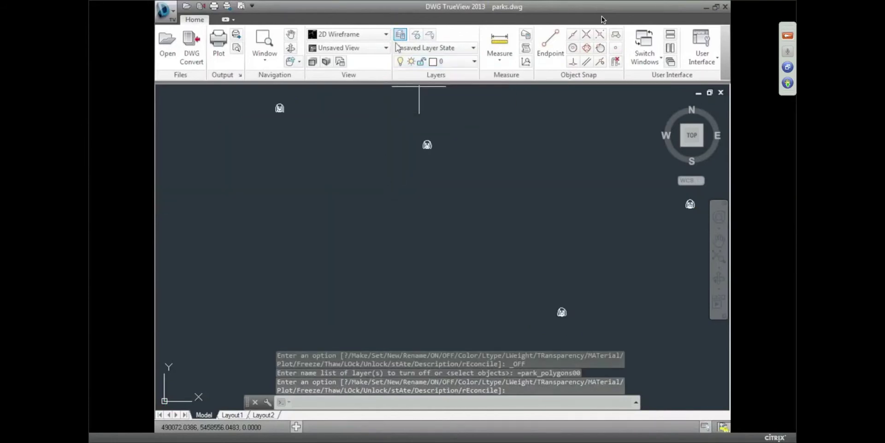
- Zoom Window onto one dog block symbol and expand the drawing area to full screen
{"action": "left_click", "coordinate": [264, 43]}
{"action": "left_click", "coordinate": [454, 183]}
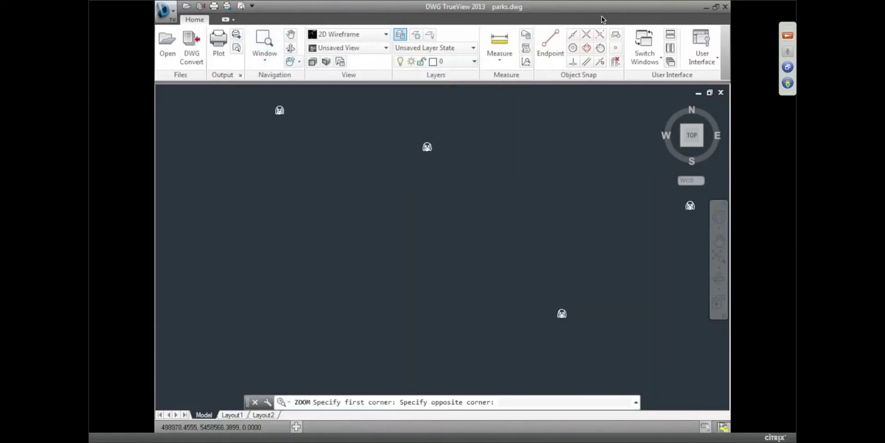
{"action": "left_click", "coordinate": [384, 107]}
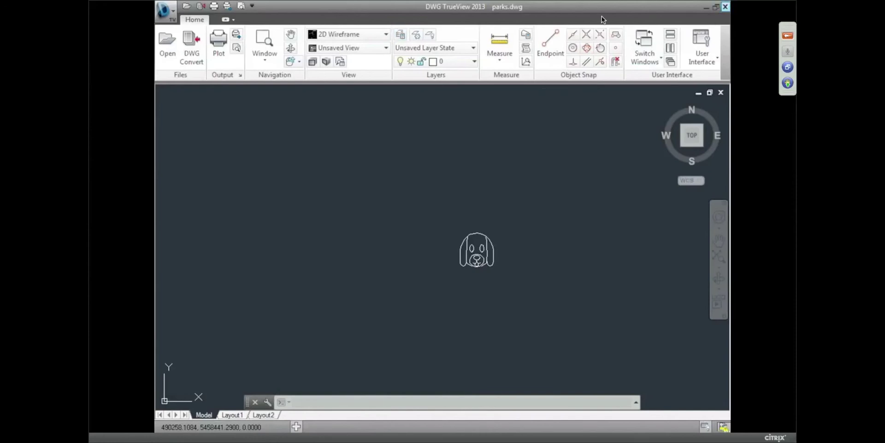
{"action": "key", "text": "ctrl+0"}
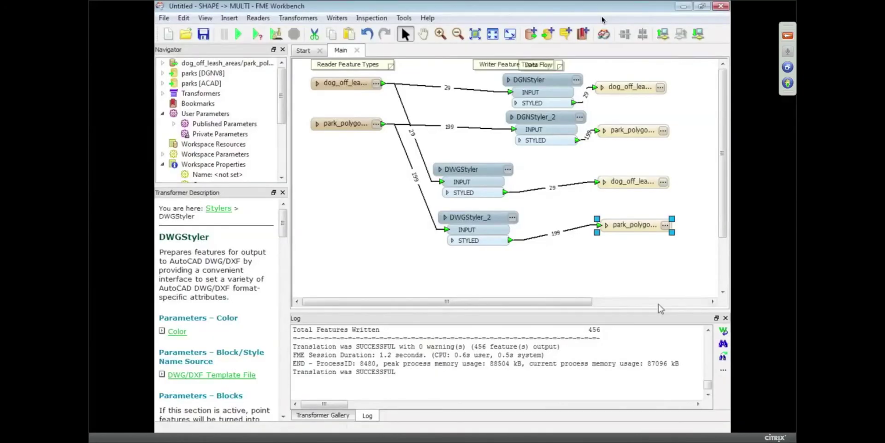
- Review the DWGStyler parameters: ParksTemplate.dwg DoggyPark block at 50 by 50, solid-filled MPolygon areas
{"action": "mouse_move", "coordinate": [472, 179]}
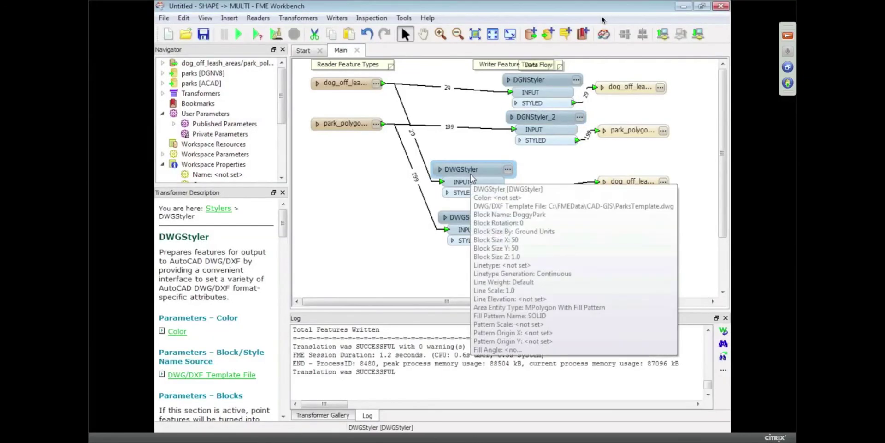